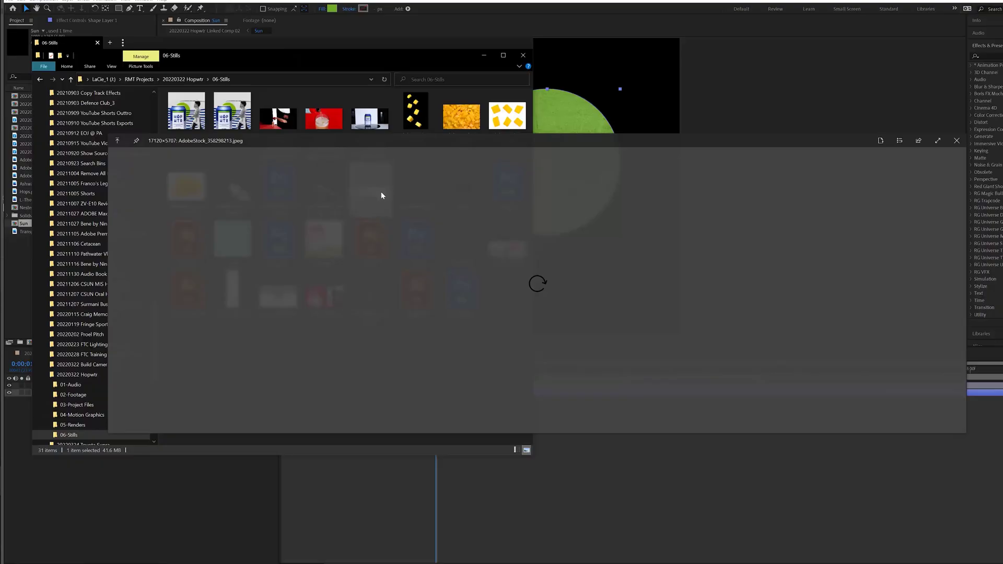
Step: Switch to After Effects and isolate the AdobeStock texture layer in the Sun composition to compare it with the green circle shape
{"action": "key", "text": "alt+Tab"}
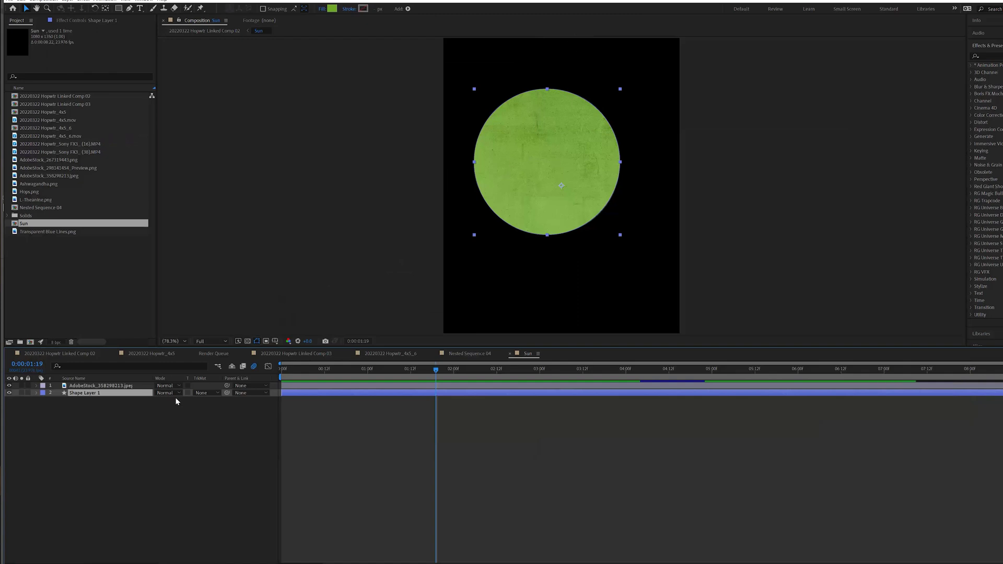
{"action": "left_click", "coordinate": [22, 387]}
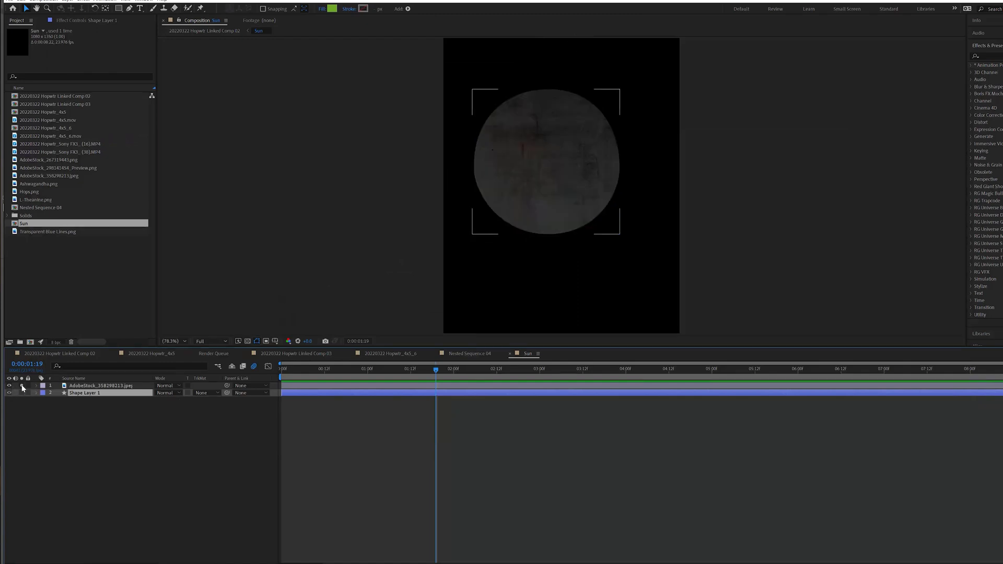
{"action": "left_click", "coordinate": [22, 386]}
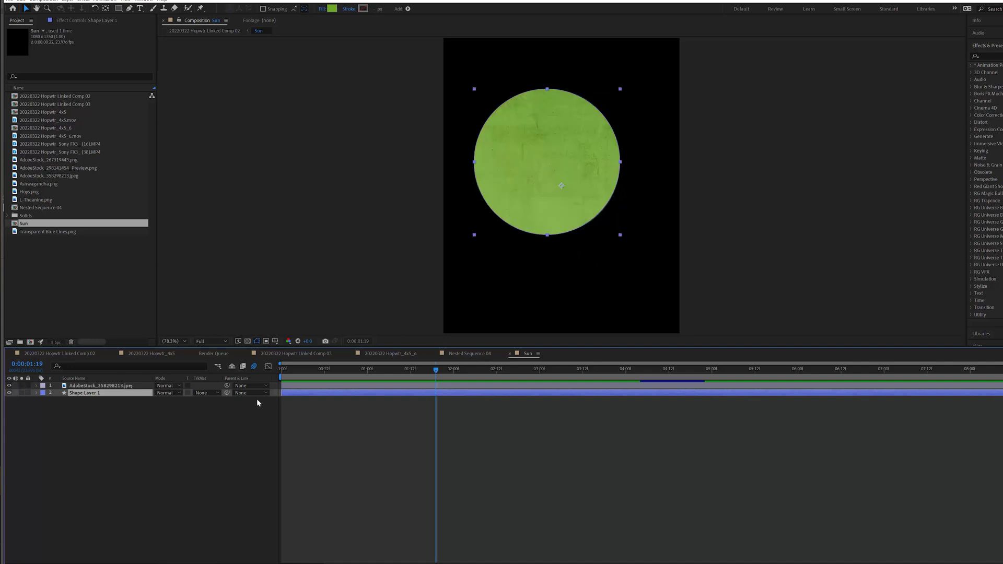
{"action": "left_click", "coordinate": [295, 384]}
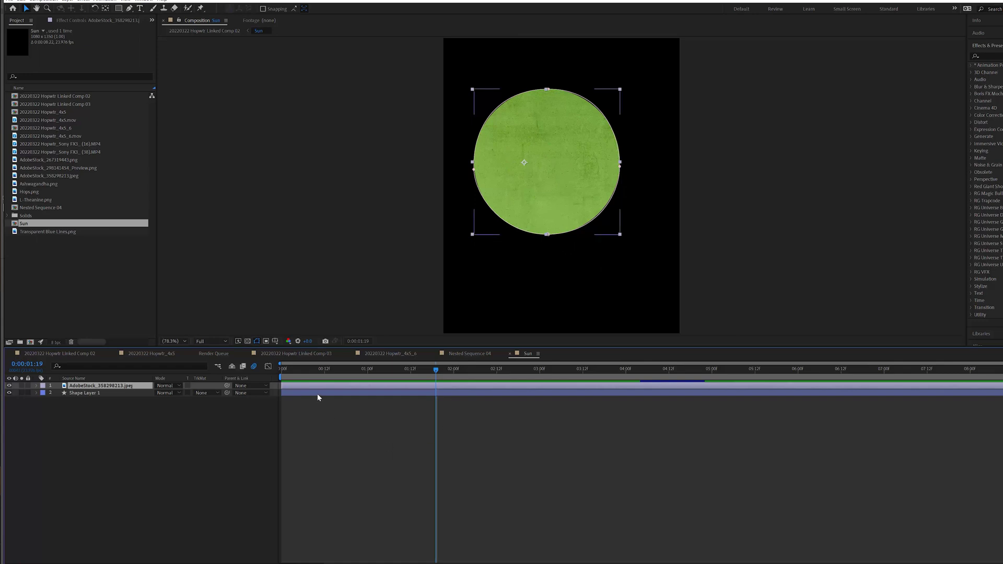
{"action": "left_click", "coordinate": [317, 393]}
{"action": "left_click", "coordinate": [312, 384]}
Step: Close the Sun composition, return to 20220322 Hopwtr Linked Comp 02 and view the Transparent Blue Lines layer in isolation
{"action": "left_click", "coordinate": [509, 354]}
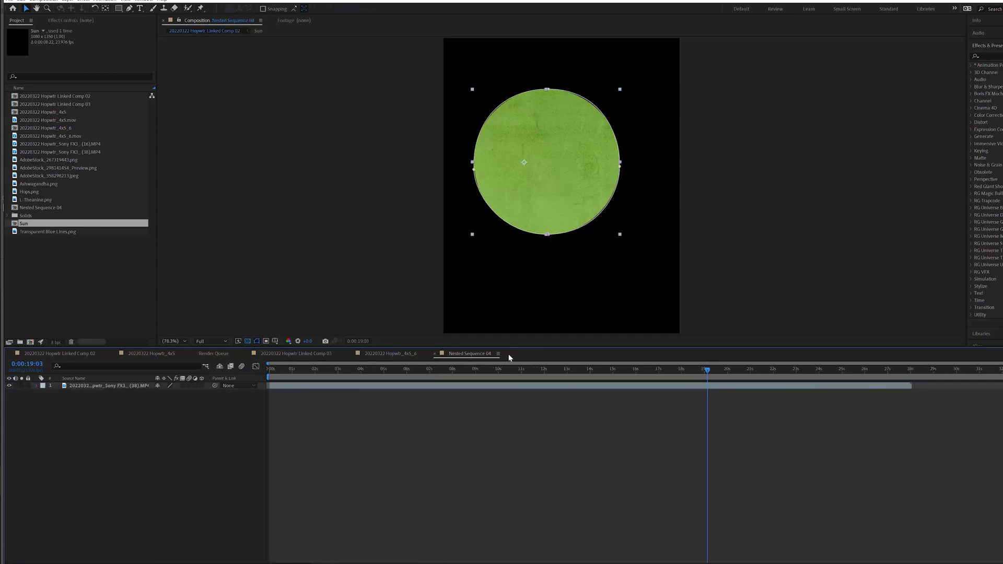
{"action": "left_click", "coordinate": [75, 355]}
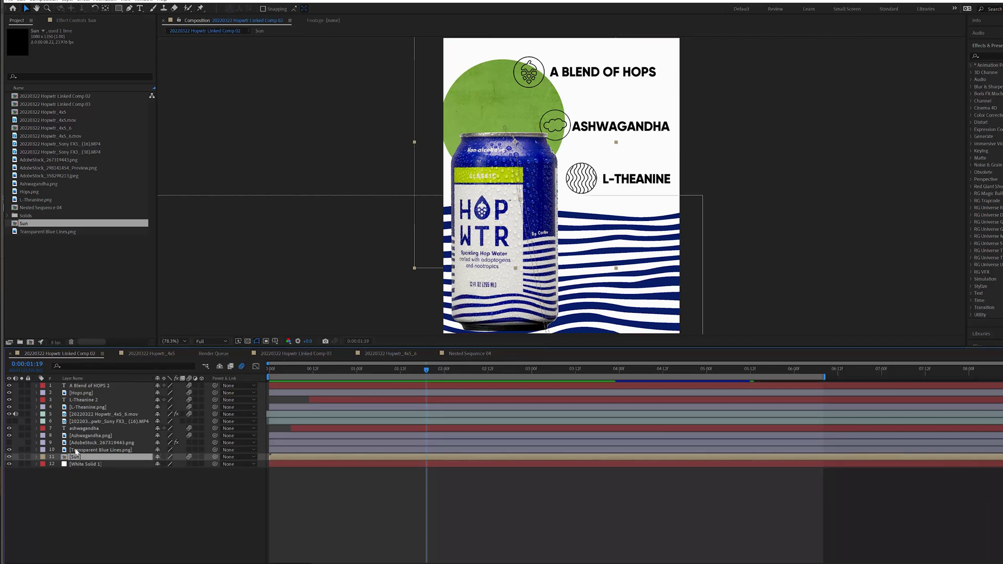
{"action": "left_click", "coordinate": [29, 450]}
{"action": "left_click", "coordinate": [21, 449]}
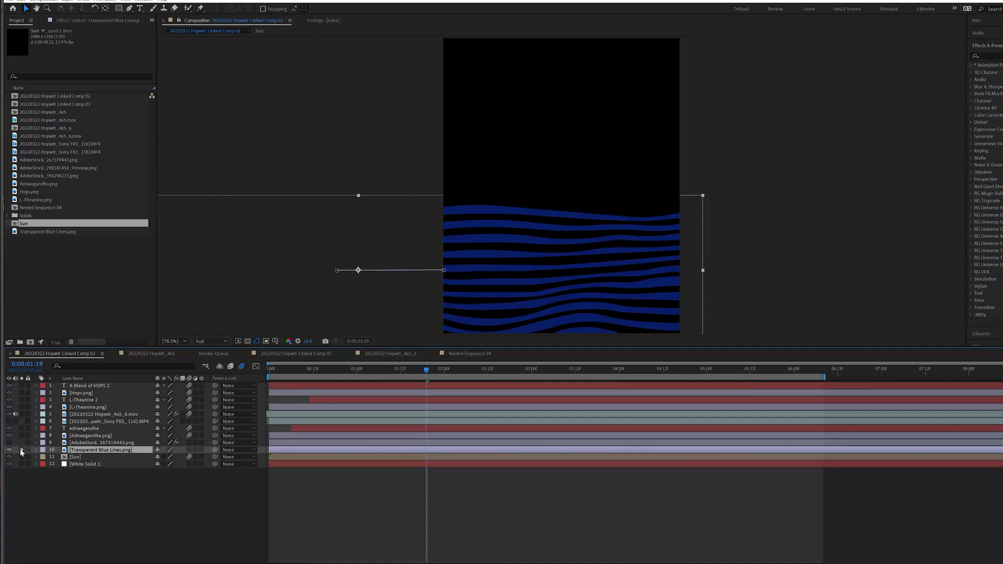
{"action": "left_click", "coordinate": [21, 449]}
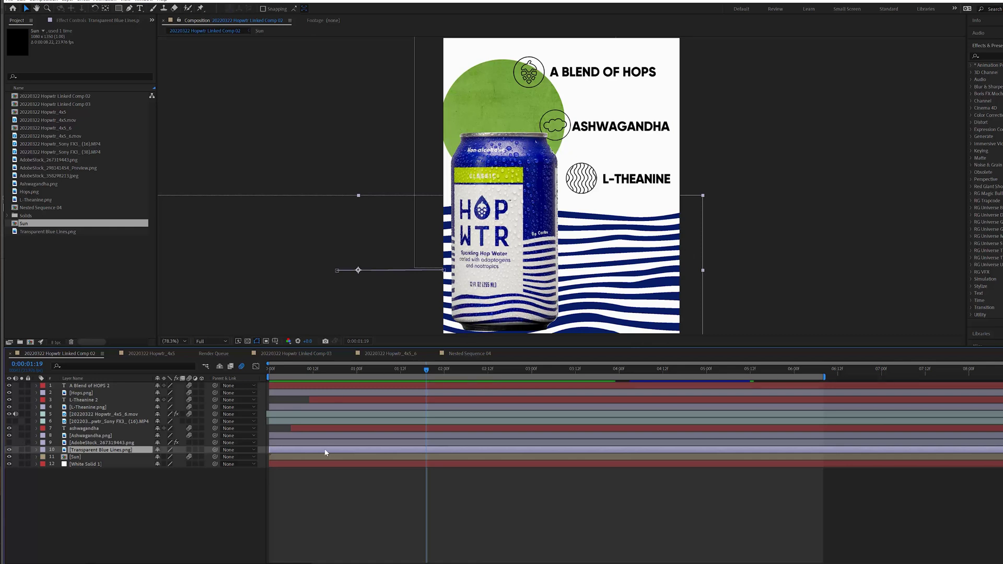
Step: Reveal the Position keyframes of the Transparent Blue Lines layer and scrub forward to 0:00:04:04 to examine its movement
{"action": "key", "text": "p"}
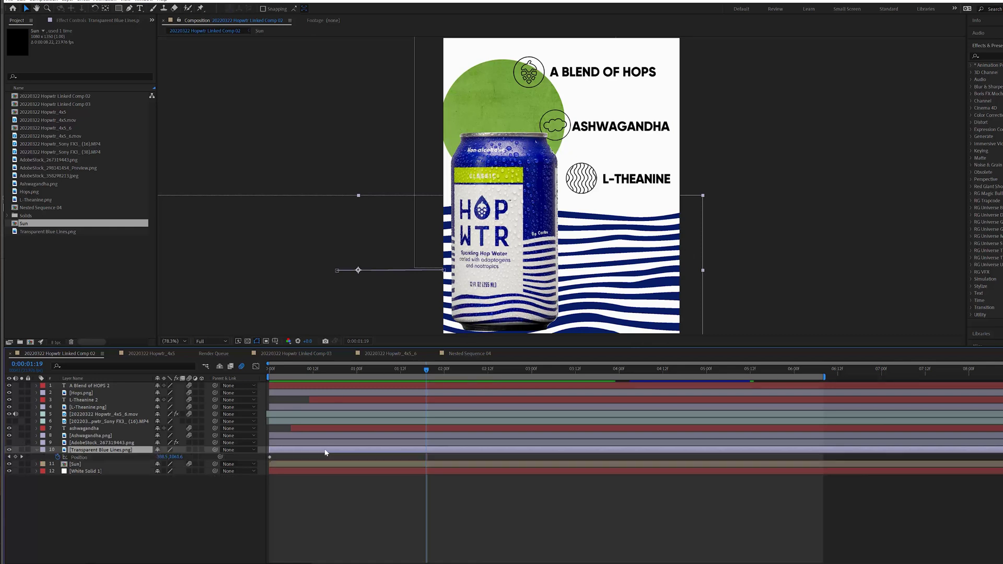
{"action": "left_click", "coordinate": [270, 457]}
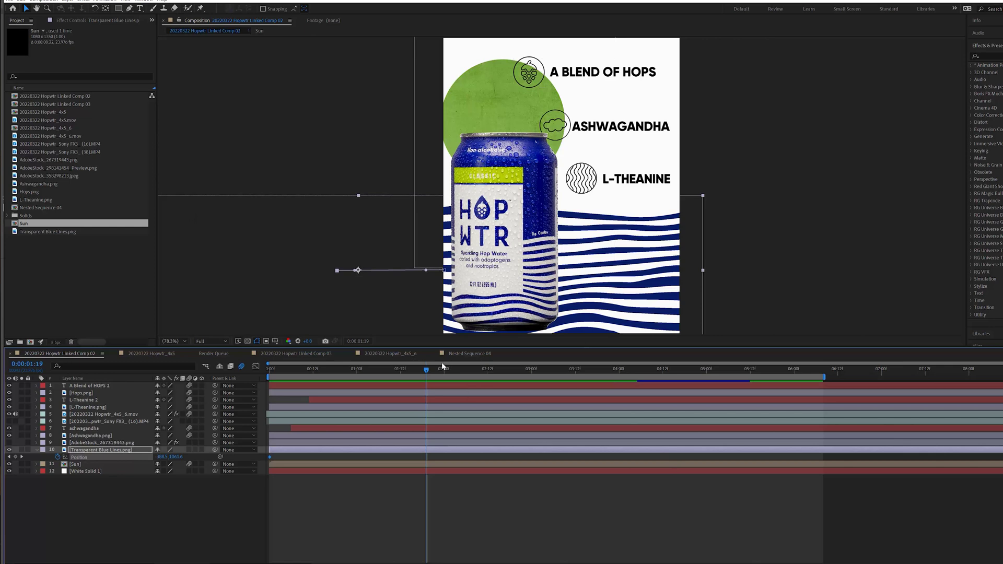
{"action": "left_click_drag", "start_coordinate": [425, 369], "coordinate": [632, 381]}
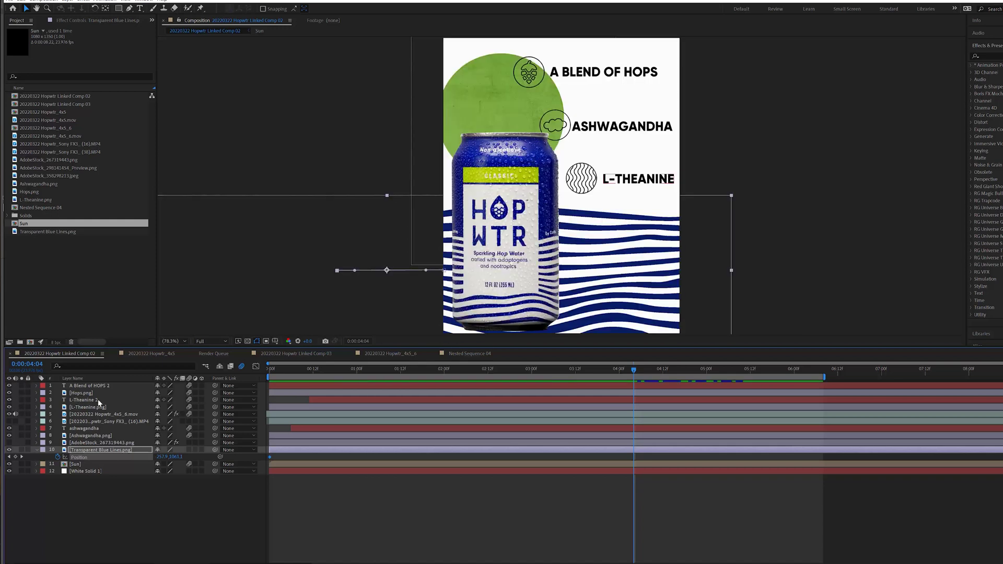
Step: Inspect the Hops icon and the A Blend of HOPS text layer, and preview their entrance animation from the start
{"action": "left_click", "coordinate": [81, 395]}
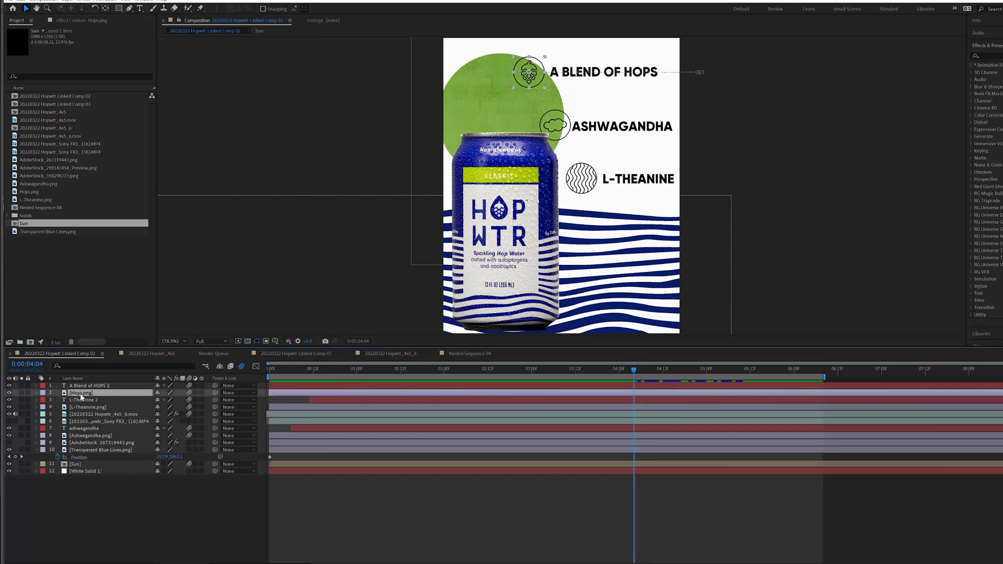
{"action": "left_click", "coordinate": [84, 387]}
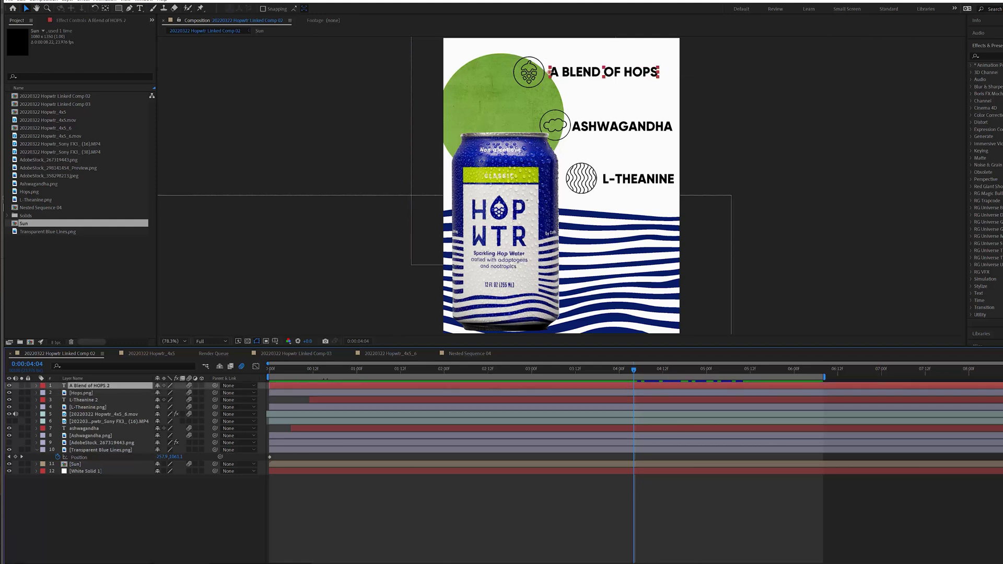
{"action": "left_click_drag", "start_coordinate": [331, 369], "coordinate": [286, 364]}
{"action": "key", "text": "space"}
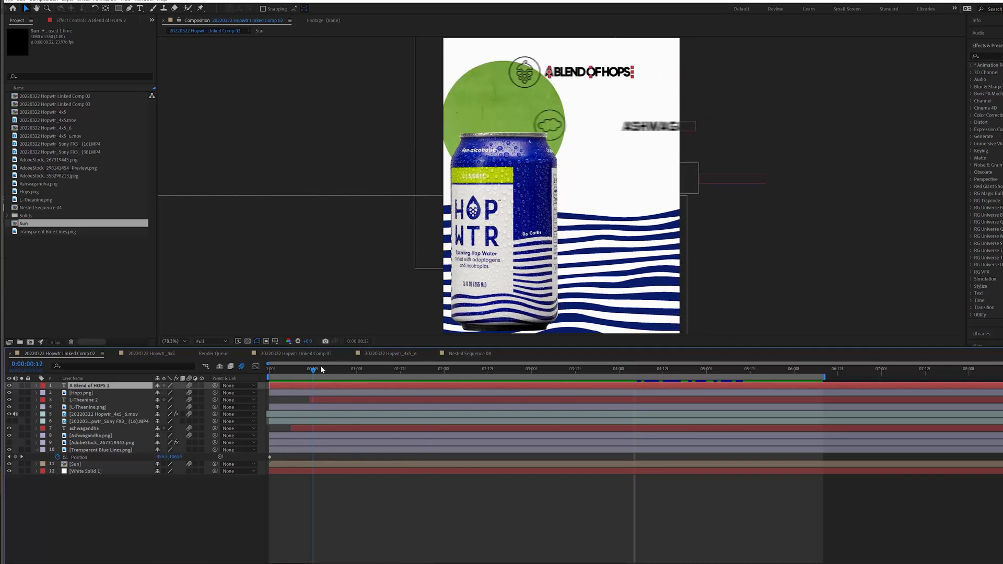
{"action": "left_click_drag", "start_coordinate": [446, 377], "coordinate": [506, 370]}
{"action": "left_click_drag", "start_coordinate": [411, 379], "coordinate": [644, 389]}
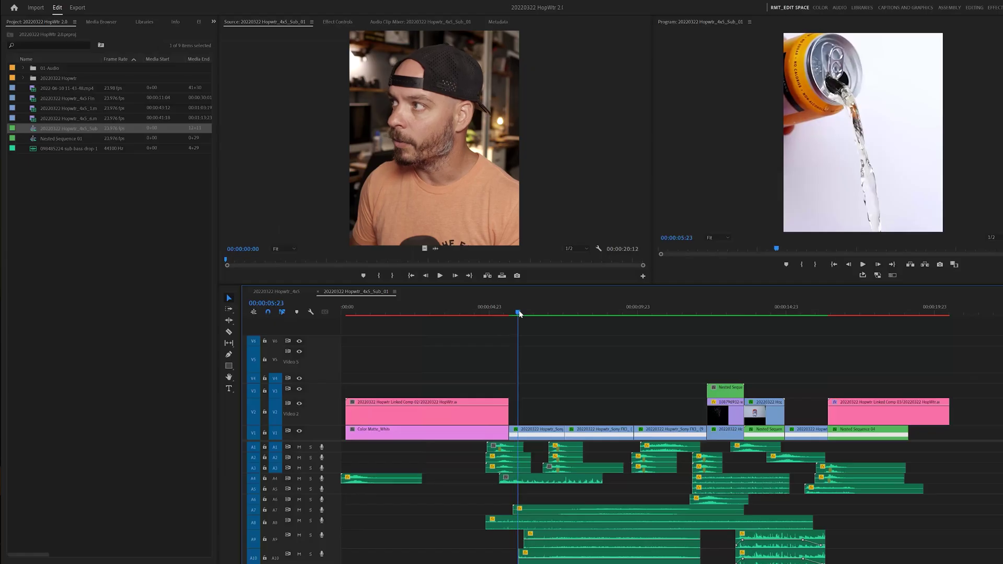
Step: In Premiere Pro, examine the speed ramp on the first can-pouring clip, including the ramp at its end
{"action": "left_click_drag", "start_coordinate": [519, 312], "coordinate": [538, 321]}
{"action": "key", "text": "="}
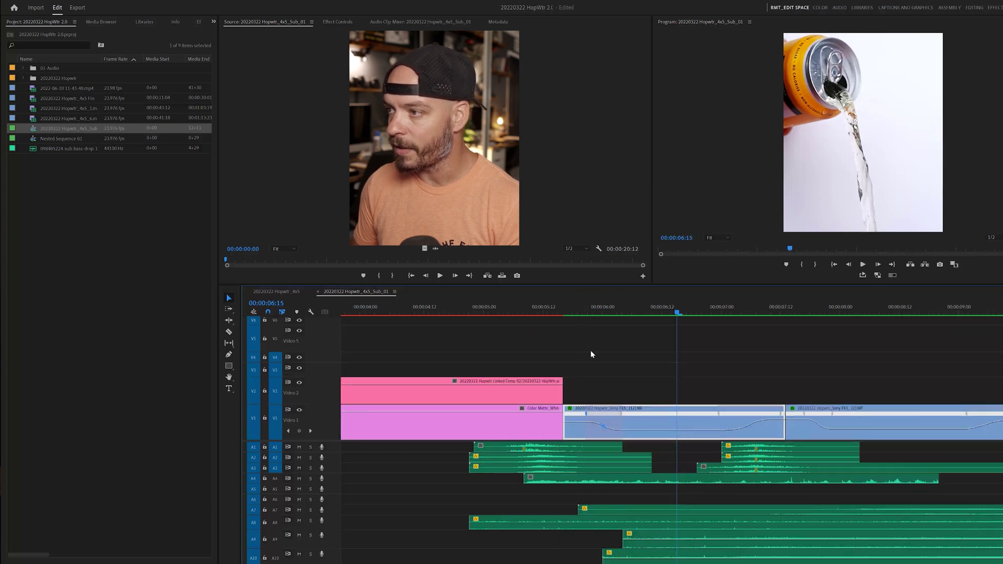
{"action": "left_click", "coordinate": [587, 313]}
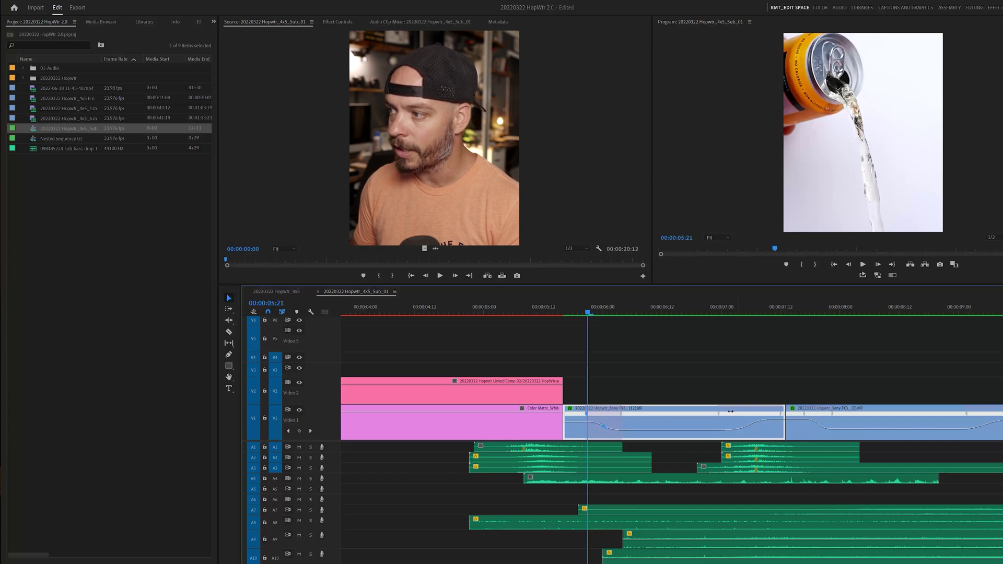
{"action": "left_click_drag", "start_coordinate": [721, 416], "coordinate": [766, 413]}
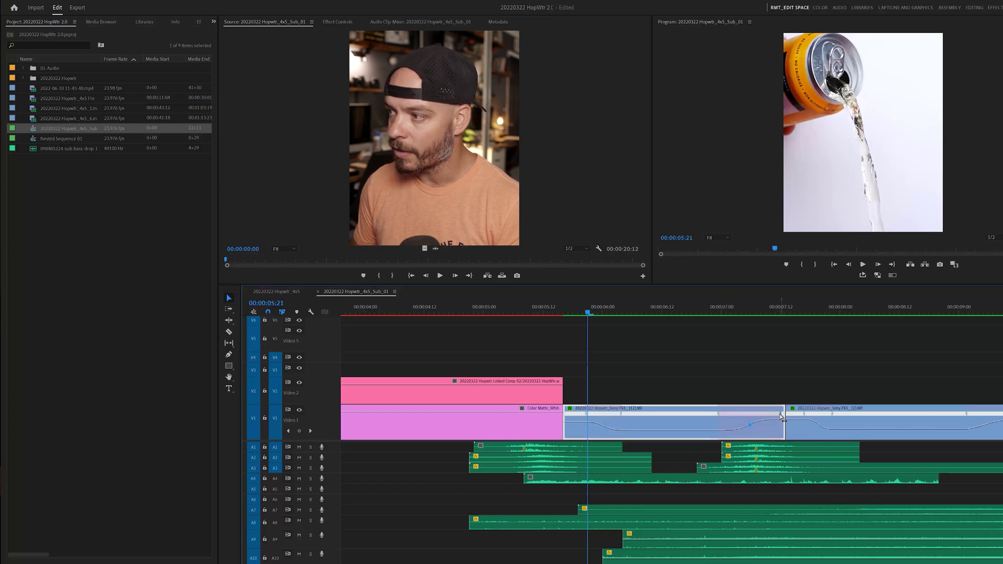
{"action": "left_click_drag", "start_coordinate": [666, 308], "coordinate": [800, 314]}
Step: Fit the whole sequence in the timeline and play through the pouring shots toward the can shots
{"action": "key", "text": "backslash"}
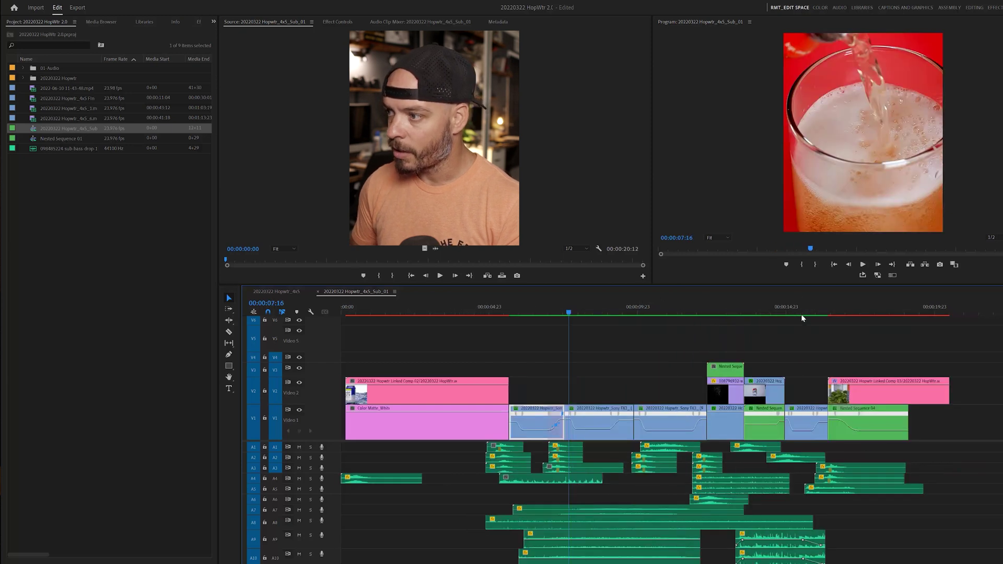
{"action": "key", "text": "space"}
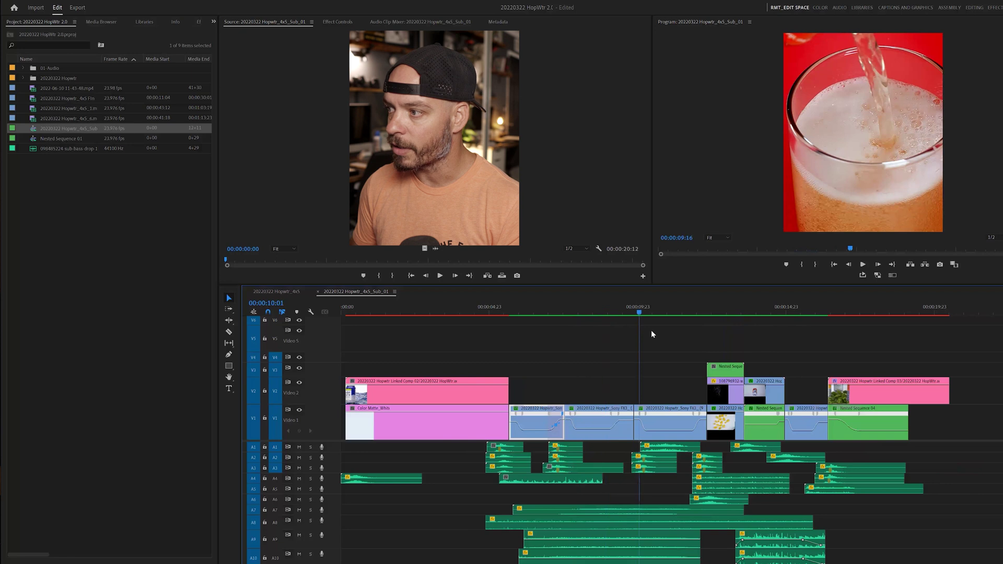
{"action": "left_click_drag", "start_coordinate": [669, 330], "coordinate": [771, 349]}
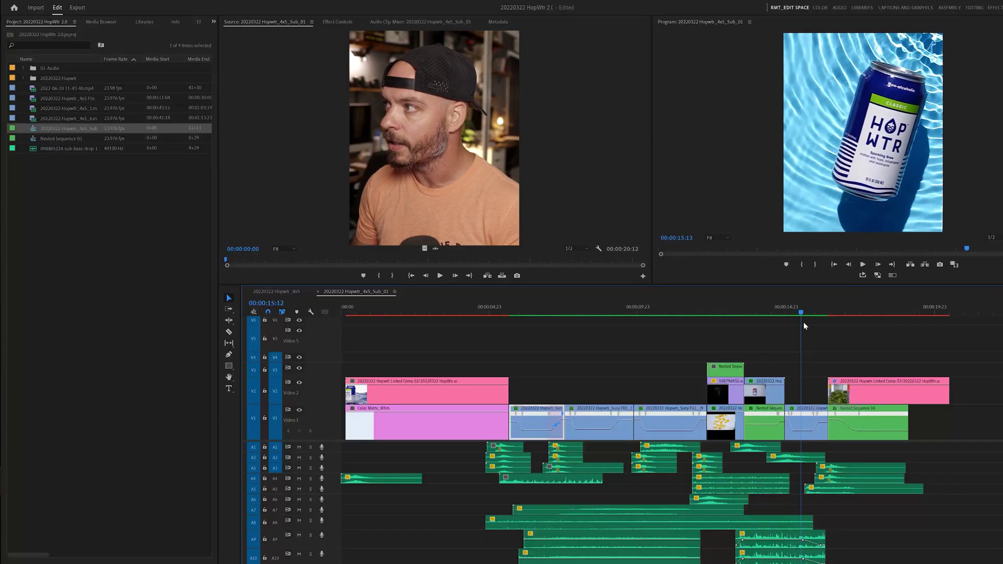
Step: Step frame by frame backward and forward around the shot of the blue can on the water to examine its motion
{"action": "key", "text": "Left"}
{"action": "key", "text": "Left"}
{"action": "key", "text": "Left"}
{"action": "key", "text": "Left"}
{"action": "key", "text": "Left"}
{"action": "key", "text": "Left"}
{"action": "key", "text": "Left"}
{"action": "key", "text": "Left"}
{"action": "key", "text": "Right"}
{"action": "key", "text": "Right"}
{"action": "key", "text": "Right"}
{"action": "key", "text": "Right"}
{"action": "key", "text": "Right"}
{"action": "key", "text": "Right"}
{"action": "key", "text": "Right"}
{"action": "key", "text": "Right"}
{"action": "key", "text": "Right"}
{"action": "key", "text": "Right"}
{"action": "key", "text": "Right"}
{"action": "key", "text": "Right"}
Step: Open the nested sequence beneath the Blood Orange can shot and play the footage inside it
{"action": "left_click_drag", "start_coordinate": [803, 319], "coordinate": [766, 317]}
{"action": "left_click", "coordinate": [762, 395]}
{"action": "double_click", "coordinate": [758, 419]}
{"action": "key", "text": "space"}
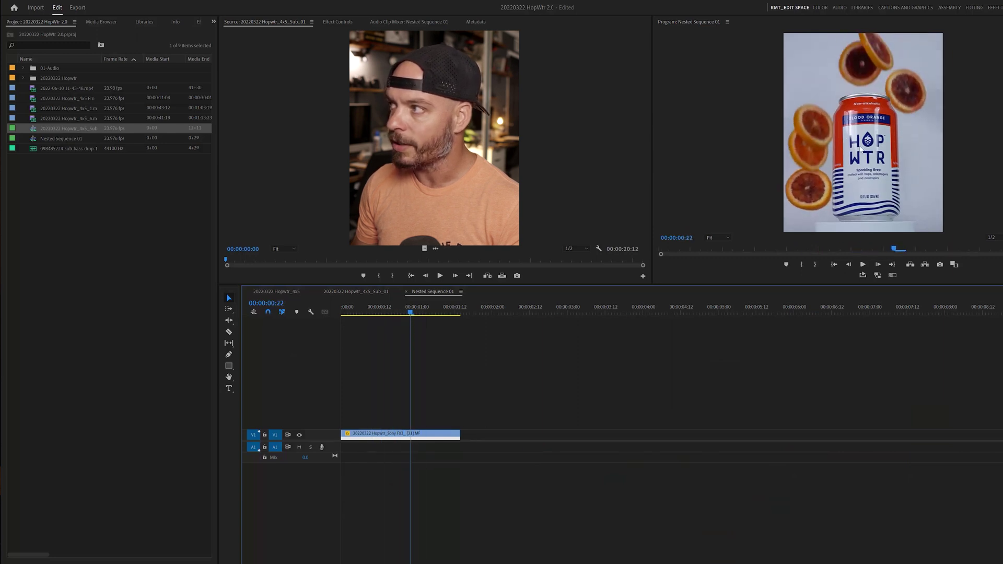
Step: Return to 20220322 Hopwtr_4x5_Sub_01 and display the upper Blood Orange can clip's opacity mask, scrubbing to check its outline
{"action": "left_click", "coordinate": [363, 290]}
{"action": "double_click", "coordinate": [765, 391]}
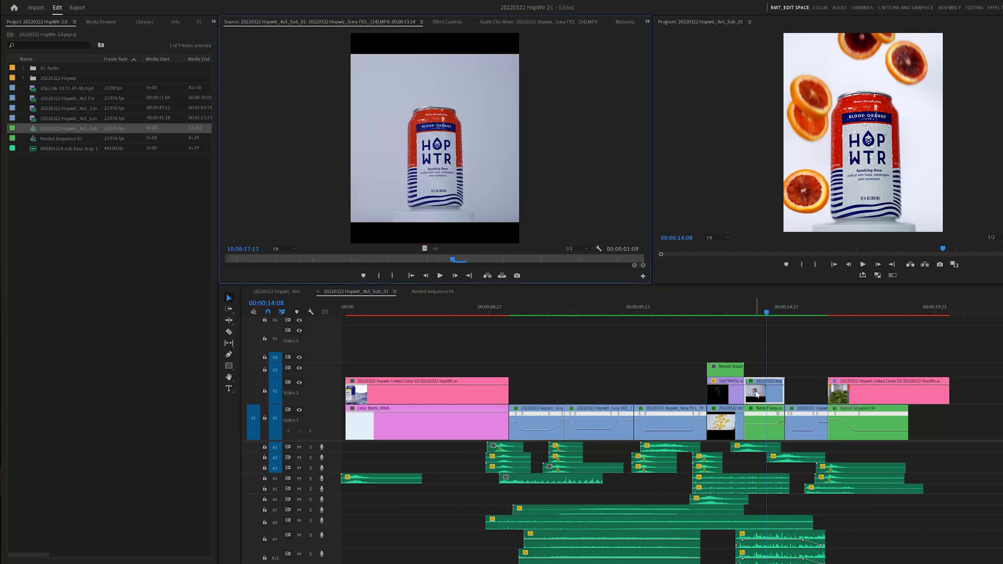
{"action": "key", "text": "shift+3"}
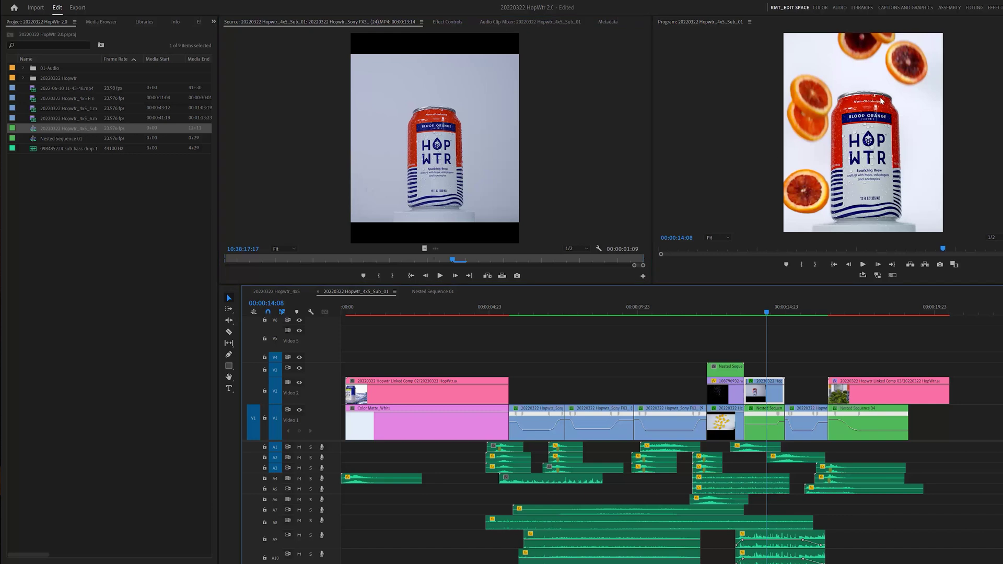
{"action": "left_click", "coordinate": [449, 22]}
{"action": "left_click", "coordinate": [247, 193]}
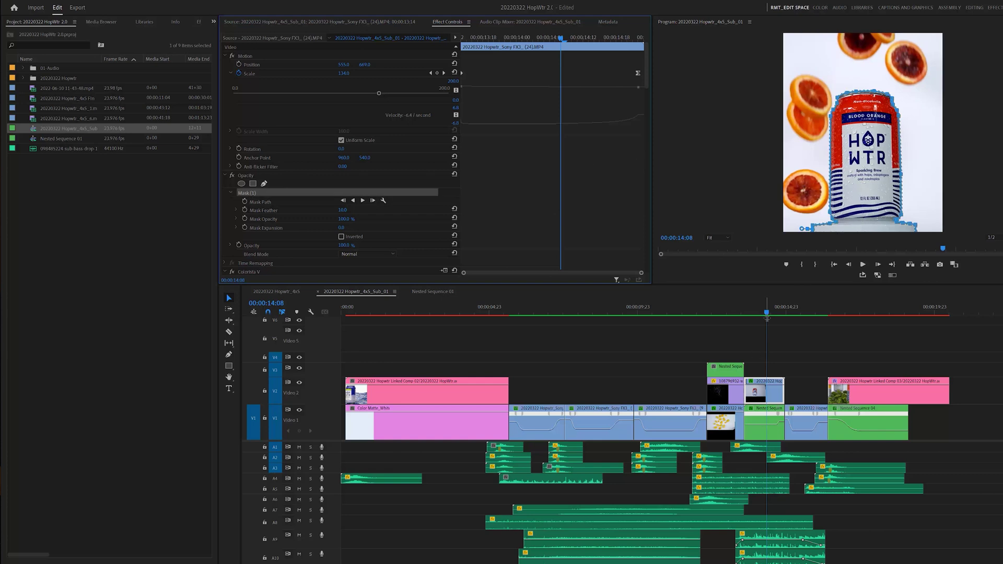
{"action": "mouse_move", "coordinate": [769, 316]}
{"action": "left_mouse_down"}
{"action": "mouse_move", "coordinate": [753, 317]}
{"action": "mouse_move", "coordinate": [767, 315]}
{"action": "left_mouse_up"}
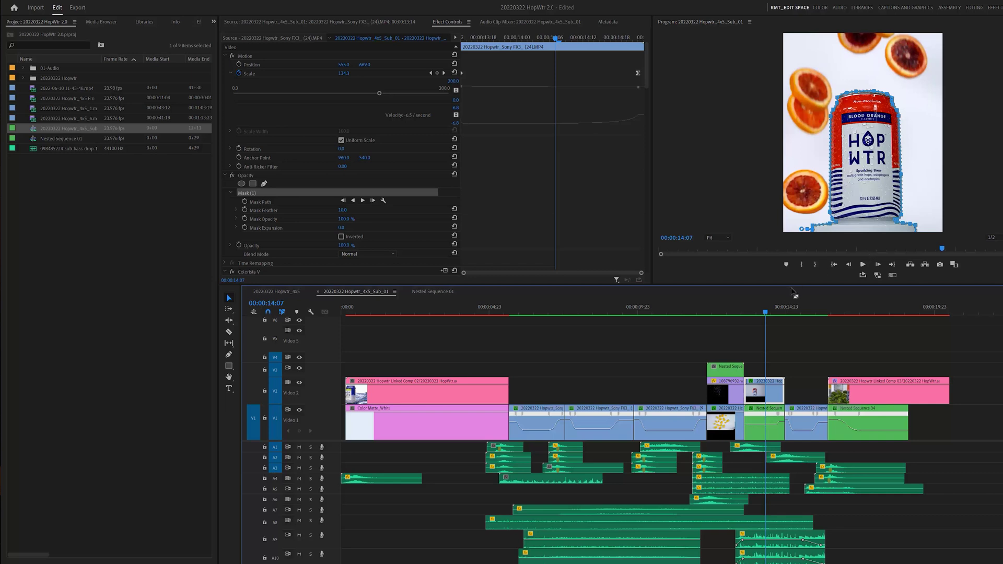
{"action": "left_click_drag", "start_coordinate": [766, 311], "coordinate": [772, 313]}
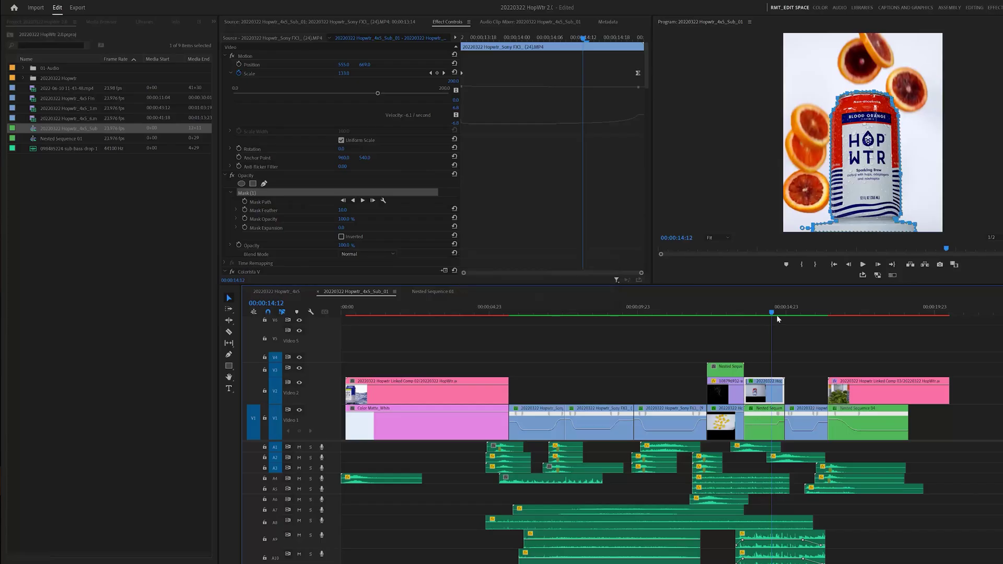
Step: Show the effect settings of the blue can water clip and scrub through it to the closing three-can shot at 00:00:18:15
{"action": "left_click_drag", "start_coordinate": [777, 318], "coordinate": [795, 321]}
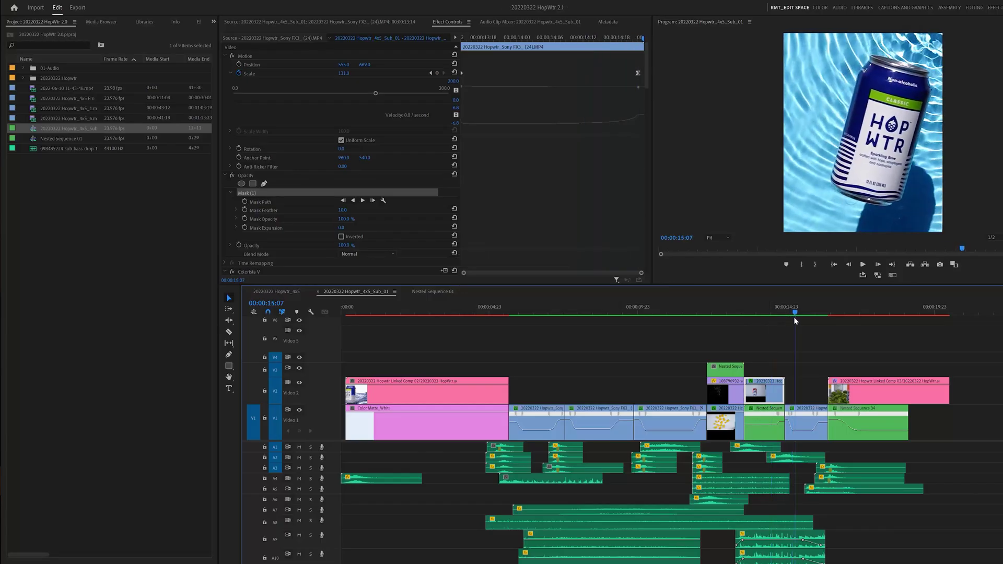
{"action": "left_click", "coordinate": [803, 415]}
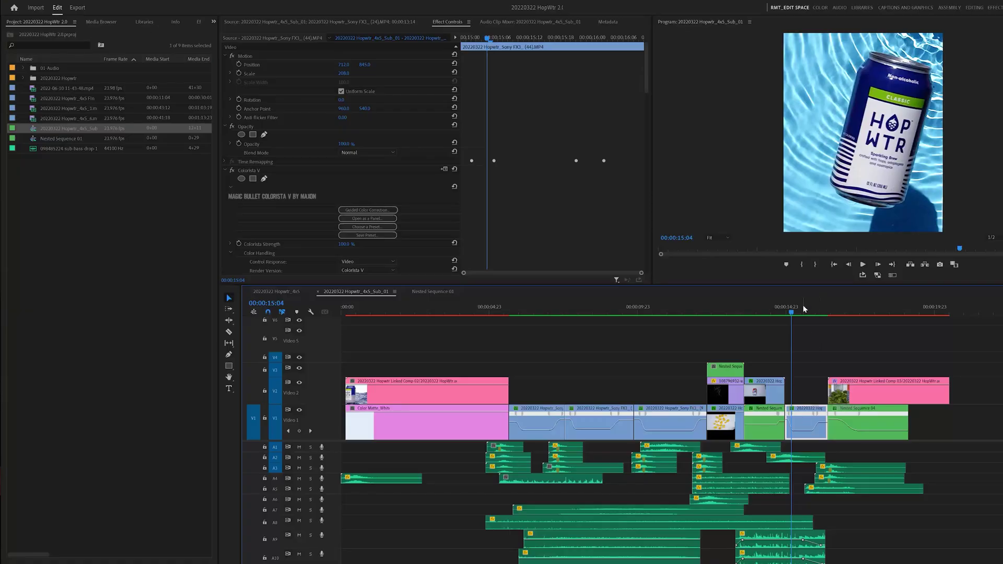
{"action": "left_click", "coordinate": [801, 309]}
{"action": "left_click_drag", "start_coordinate": [802, 311], "coordinate": [894, 327]}
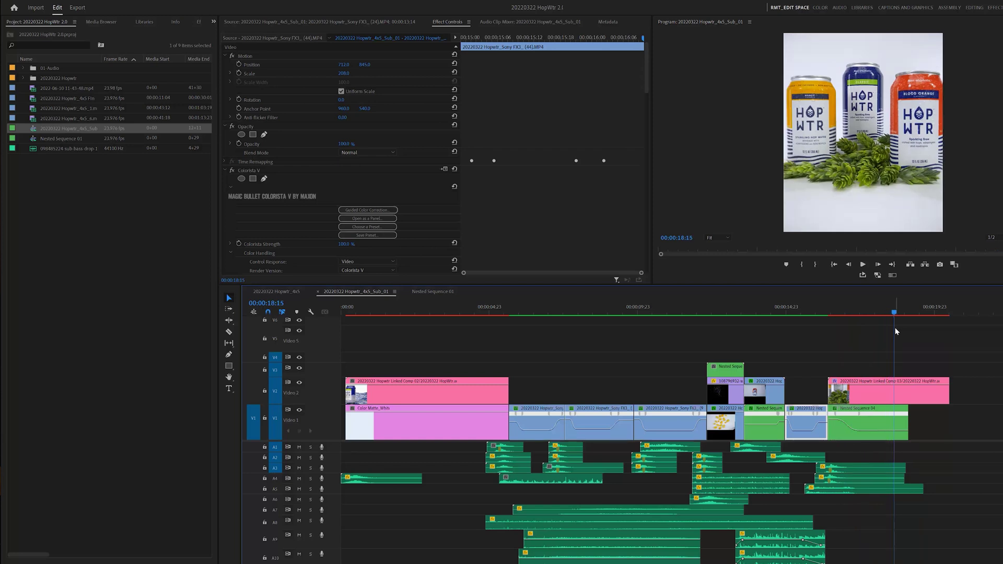
Step: Switch to After Effects and expand the Nested Sequence 04 layer in Linked Comp 03 to examine its time remap and mask keyframes
{"action": "key", "text": "alt+Tab"}
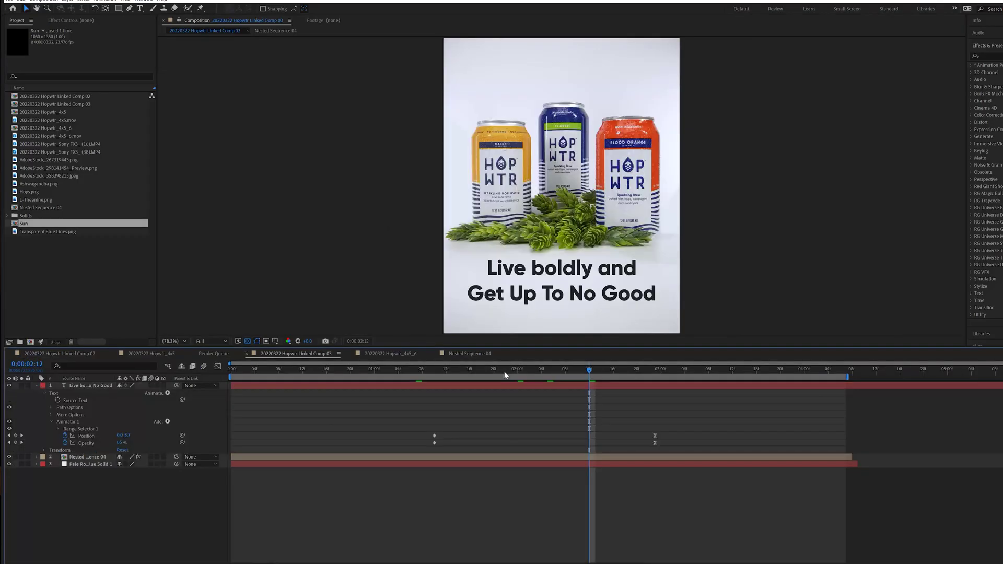
{"action": "left_click_drag", "start_coordinate": [519, 368], "coordinate": [591, 374]}
{"action": "left_click", "coordinate": [446, 457]}
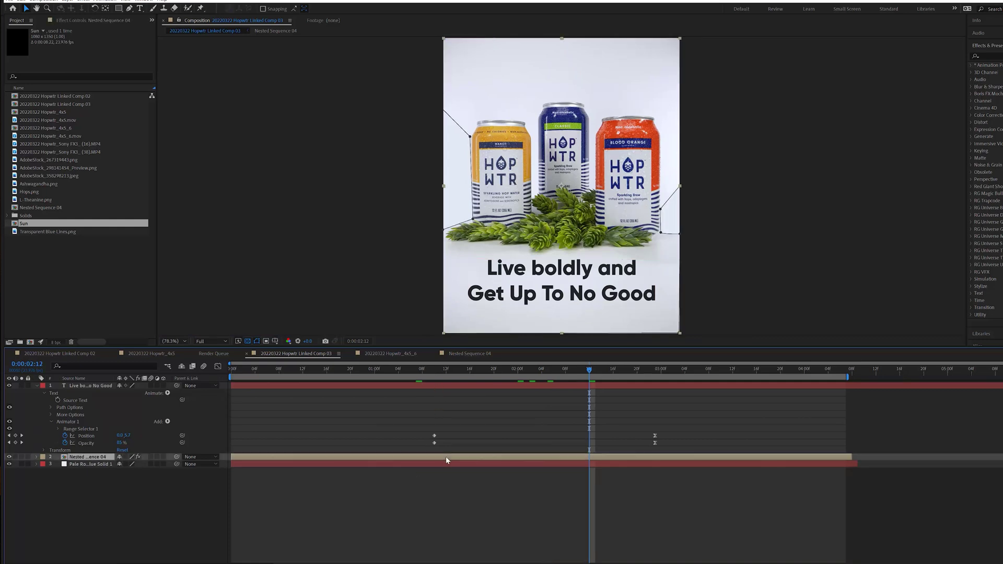
{"action": "scroll", "coordinate": [394, 173], "scroll_direction": "down", "scroll_amount": 2}
{"action": "scroll", "coordinate": [394, 174], "scroll_direction": "down", "scroll_amount": 1}
{"action": "scroll", "coordinate": [393, 174], "scroll_direction": "up", "scroll_amount": 1}
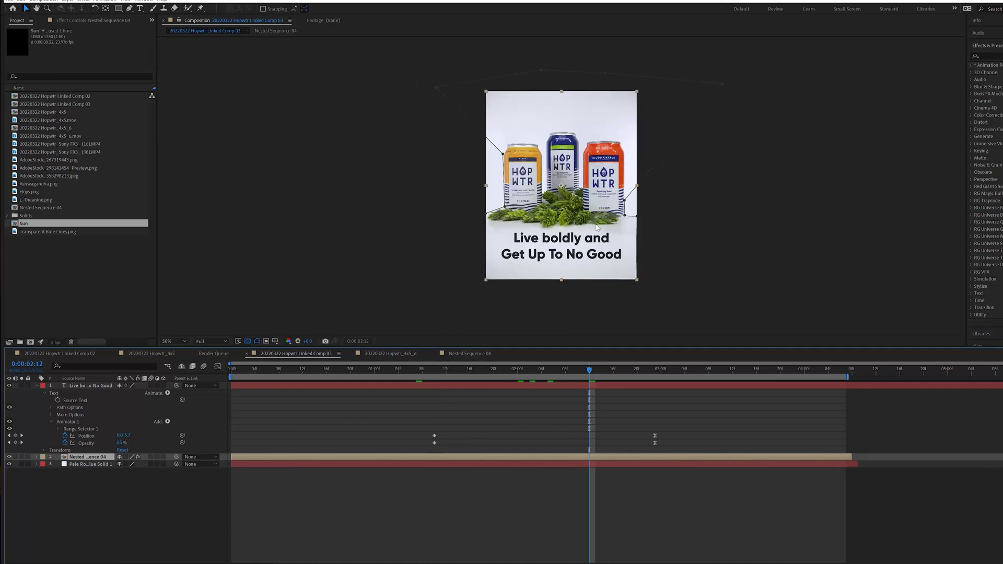
{"action": "left_click_drag", "start_coordinate": [591, 371], "coordinate": [559, 371]}
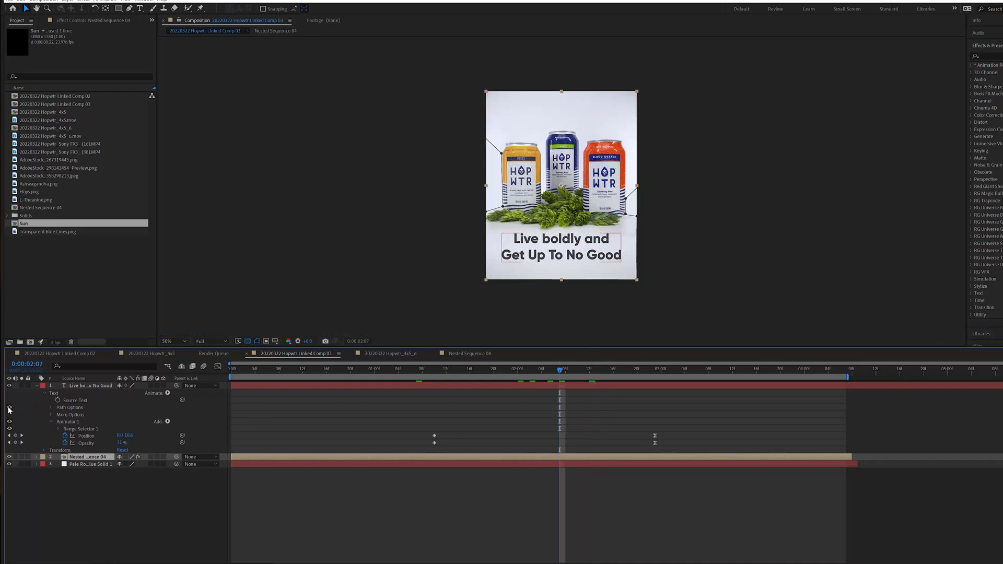
{"action": "left_click", "coordinate": [37, 458]}
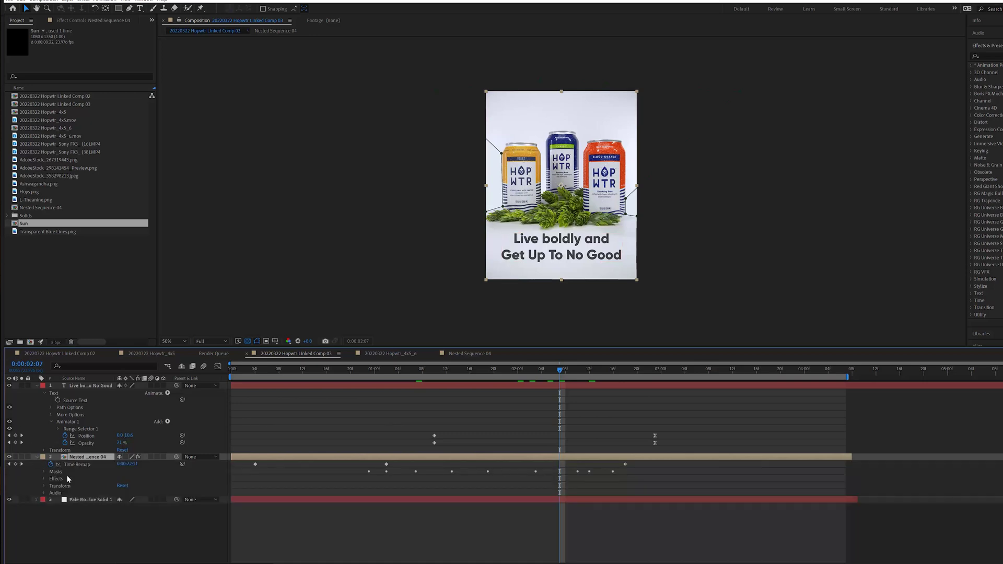
Step: Expand the masks of the Nested Sequence 04 layer, invert Mask 1 and inspect the composition's hidden edge areas at 100% magnification
{"action": "left_click", "coordinate": [43, 471]}
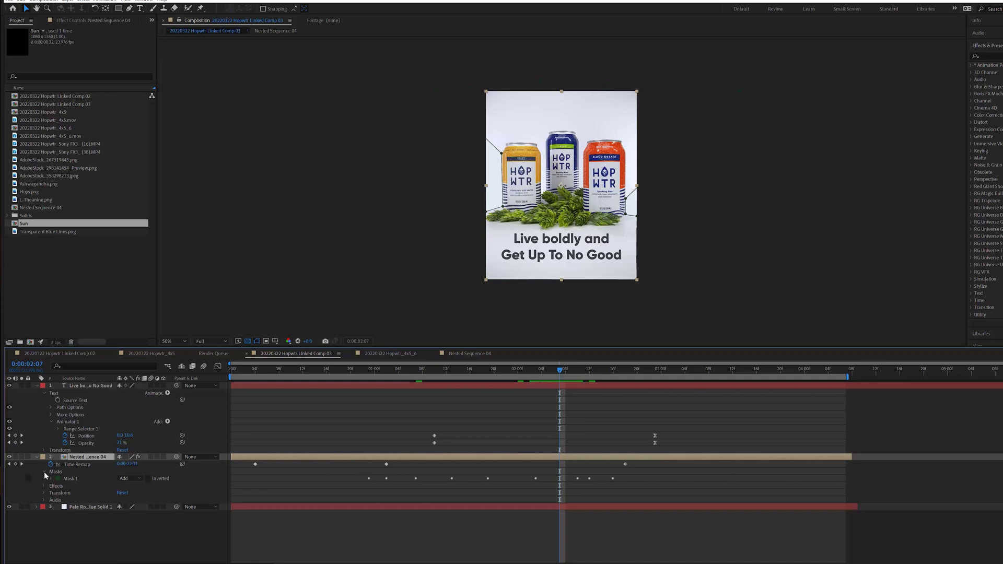
{"action": "left_click", "coordinate": [151, 476]}
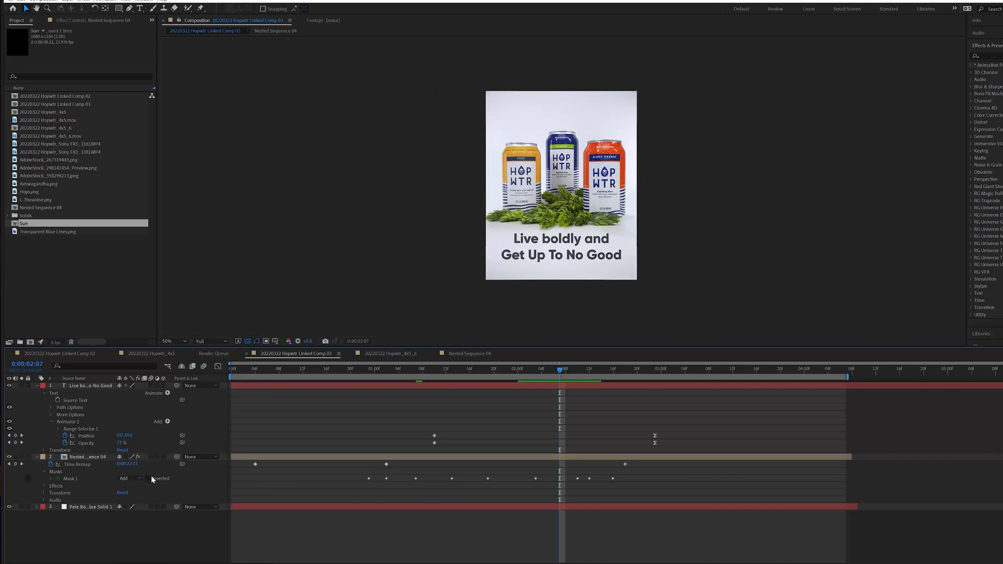
{"action": "left_click", "coordinate": [148, 479]}
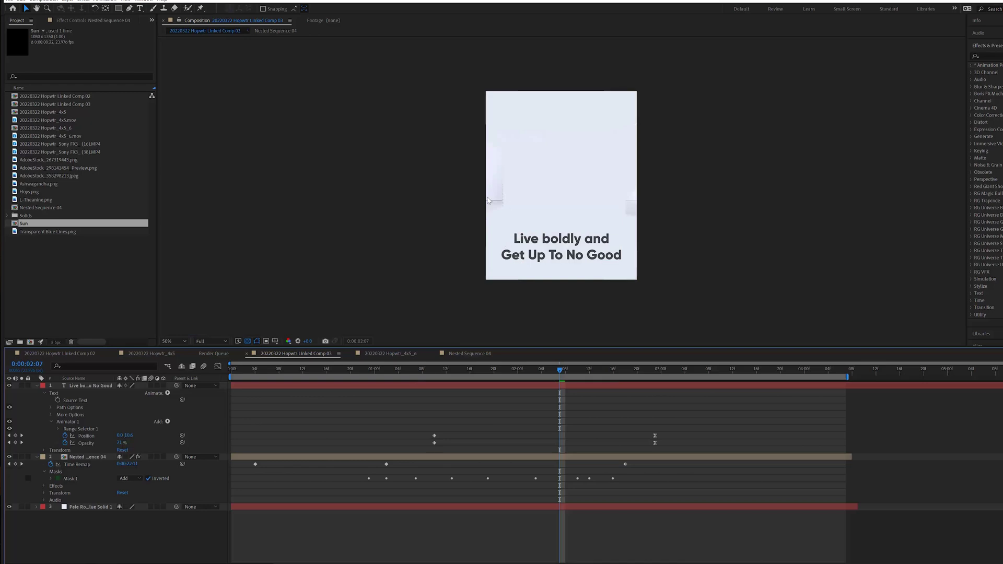
{"action": "key", "text": "/"}
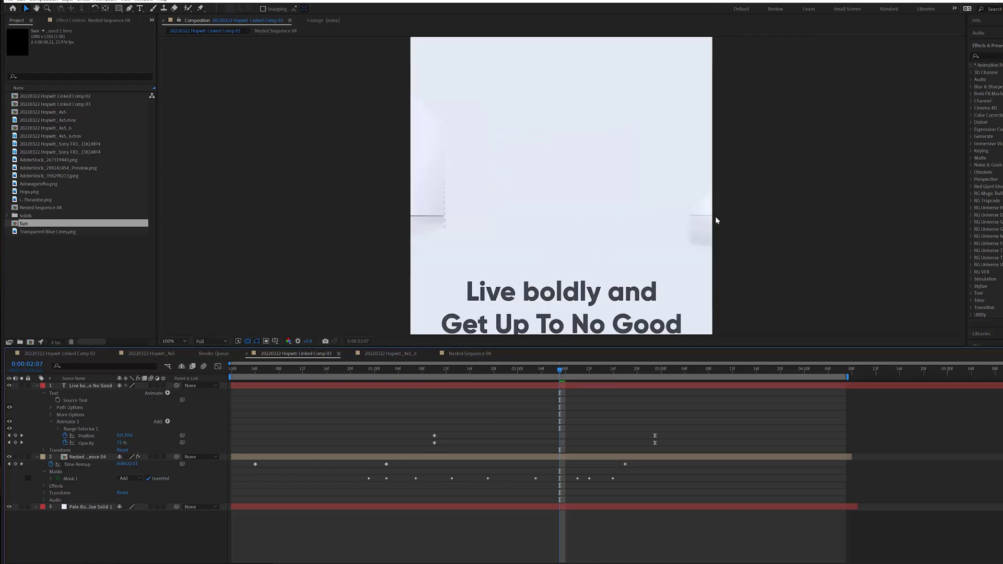
Step: Switch to Premiere Pro, open Nested Sequence 04 and enlarge the program monitor to examine the unmasked three-can footage
{"action": "key", "text": "alt+Tab"}
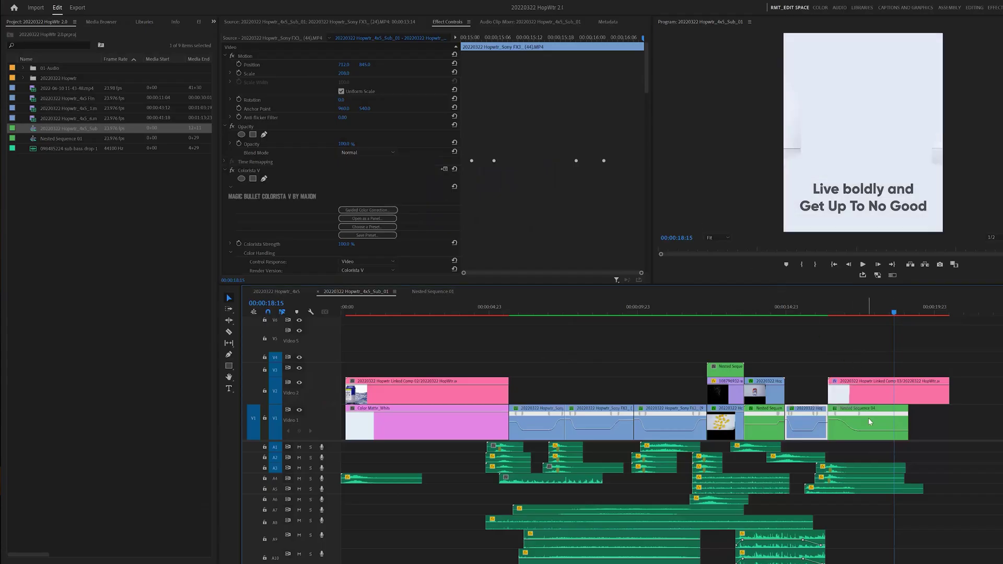
{"action": "double_click", "coordinate": [869, 421]}
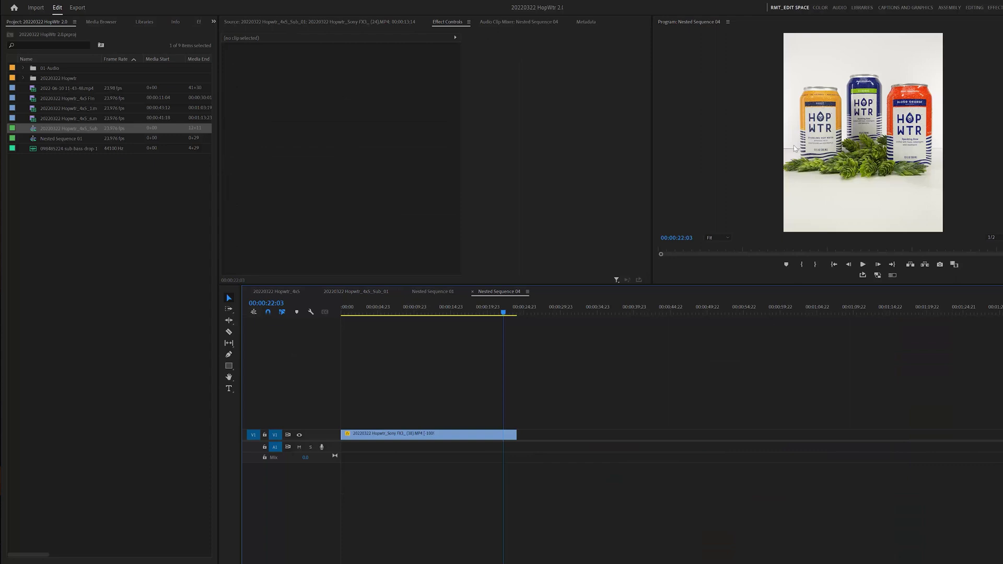
{"action": "left_click_drag", "start_coordinate": [792, 285], "coordinate": [793, 371]}
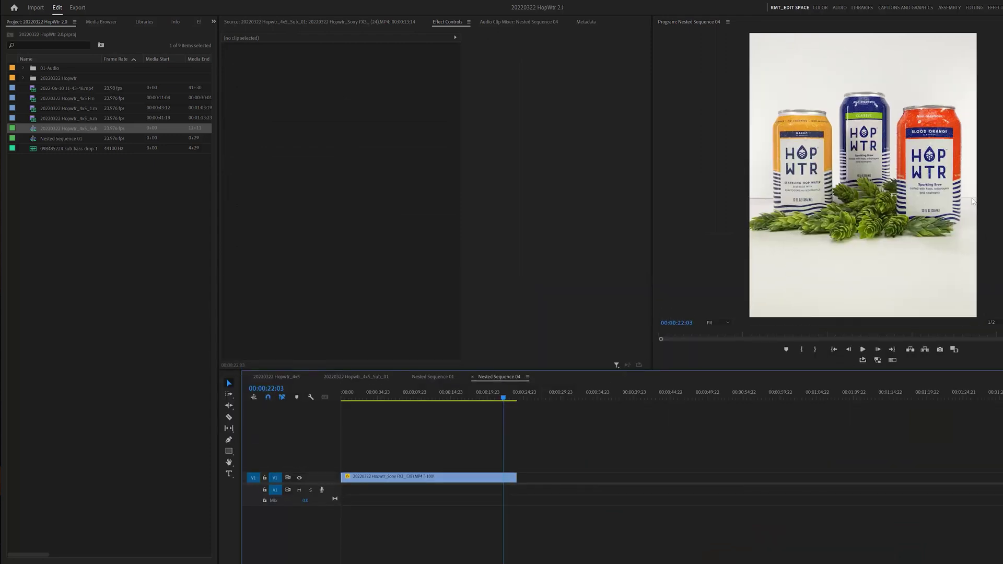
Step: Switch back to After Effects, turn off Mask 1's inversion and scrub Linked Comp 03 to the last time remap keyframe at 0:00:02:18
{"action": "key", "text": "alt+Tab"}
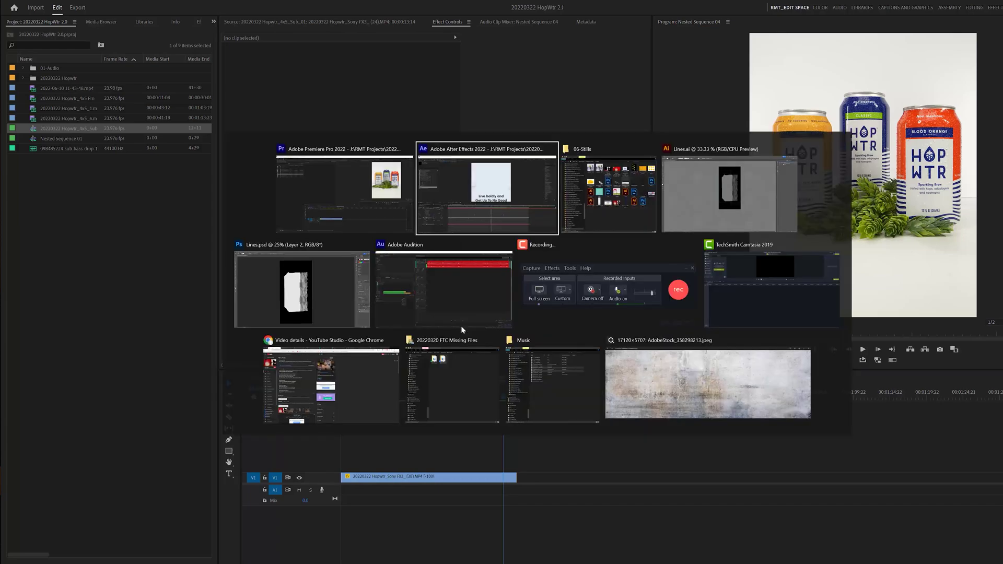
{"action": "left_click", "coordinate": [149, 479]}
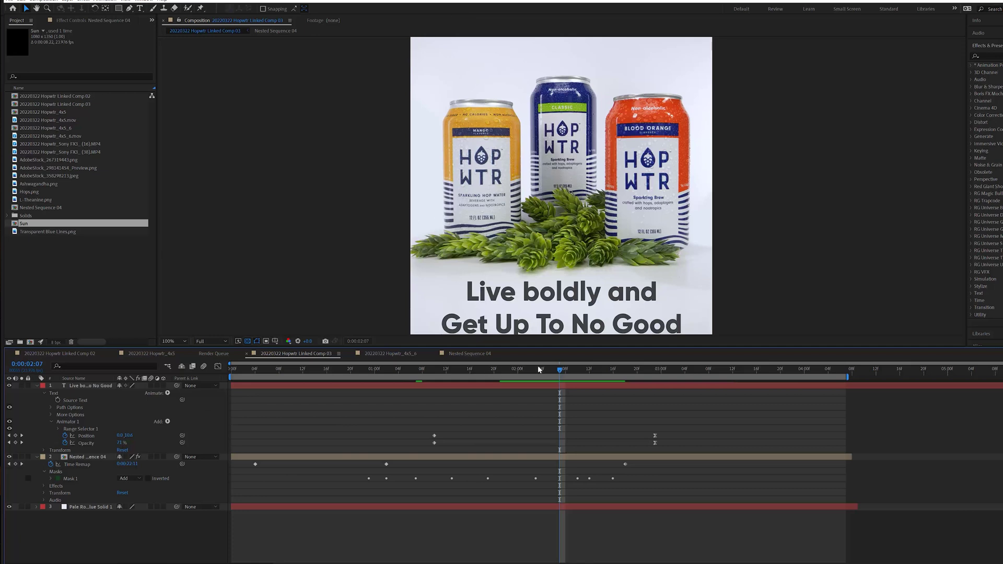
{"action": "left_click_drag", "start_coordinate": [525, 372], "coordinate": [565, 371]}
{"action": "left_click", "coordinate": [602, 377]}
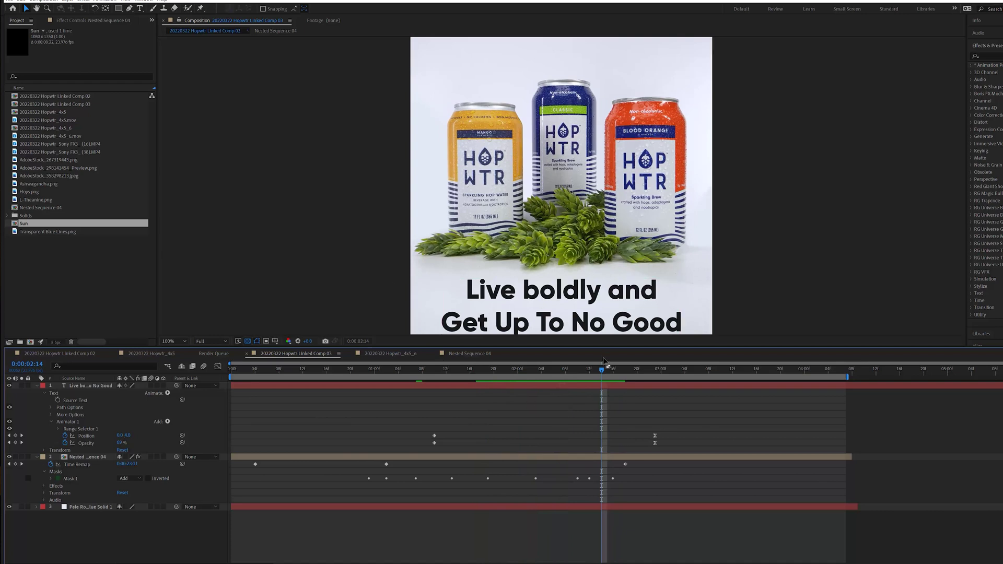
{"action": "left_click_drag", "start_coordinate": [607, 372], "coordinate": [625, 372]}
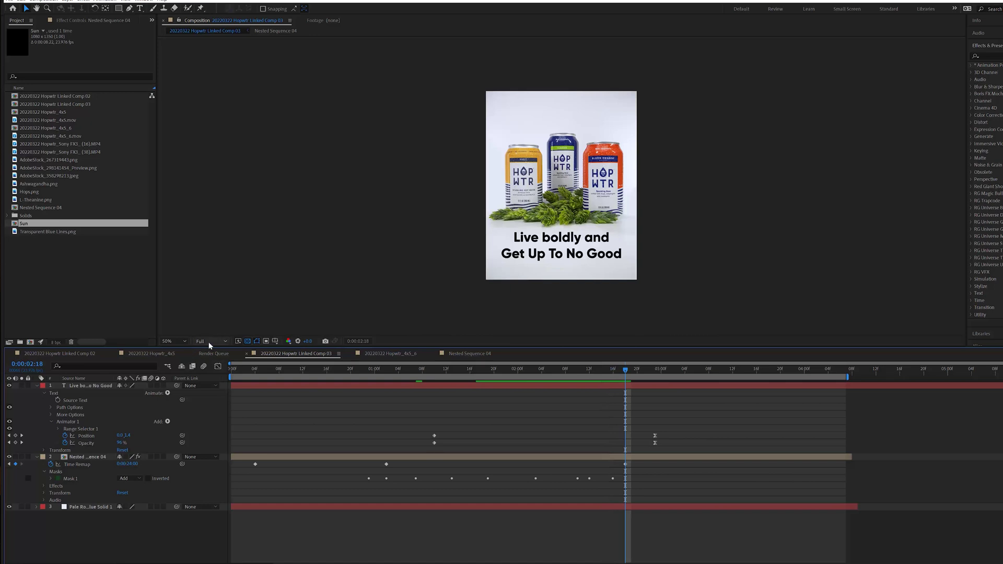
Step: Fit the composition to the viewer, scrub the held three-can shot around 0:00:02:21, and play the animation back from an earlier frame
{"action": "left_click", "coordinate": [176, 342]}
{"action": "left_click", "coordinate": [180, 388]}
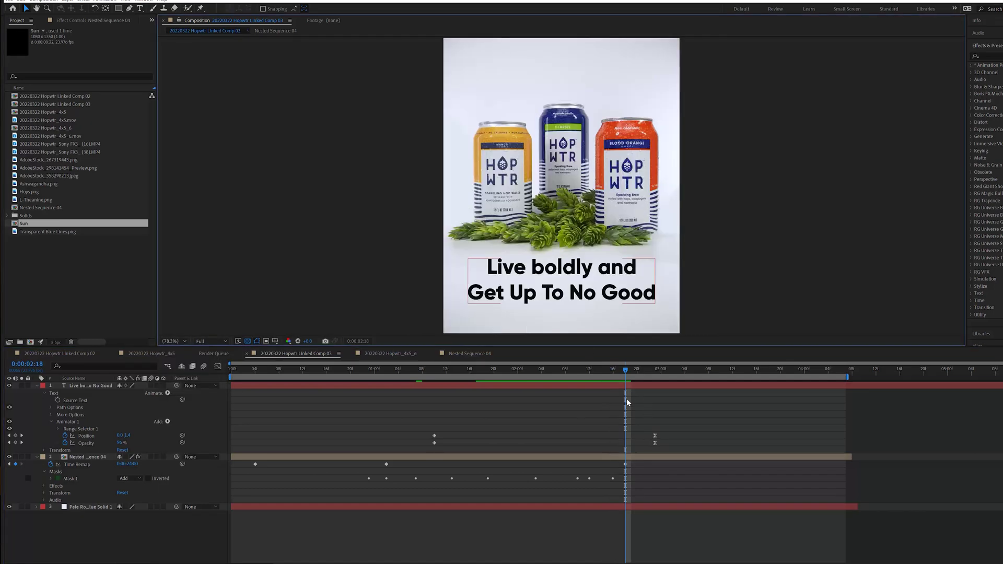
{"action": "left_click_drag", "start_coordinate": [626, 371], "coordinate": [636, 372]}
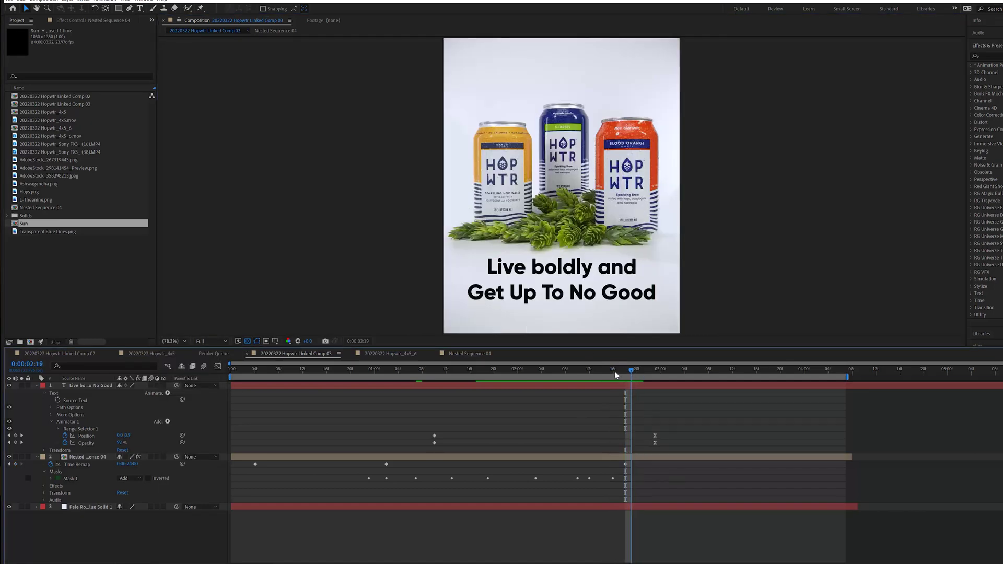
{"action": "key", "text": "Page_Down"}
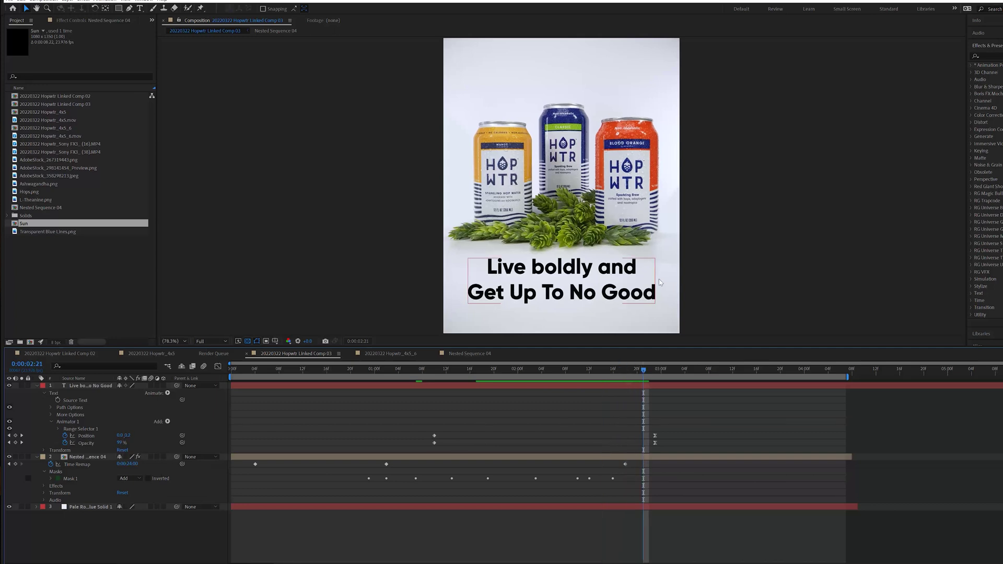
{"action": "left_click", "coordinate": [645, 372]}
{"action": "left_click_drag", "start_coordinate": [647, 373], "coordinate": [301, 364]}
{"action": "key", "text": "space"}
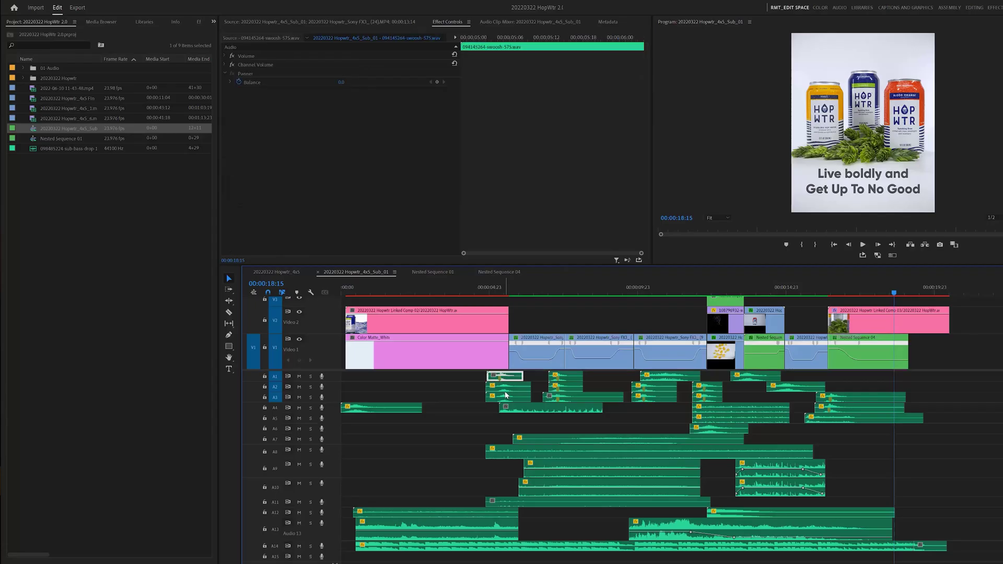
Step: In the Premiere Pro timeline, examine the Fade Woosh, Perspective In Swoosh and underwater sound clips, scrubbing the can close-up from 00:00:11:04 to 00:00:11:14
{"action": "left_click", "coordinate": [506, 397]}
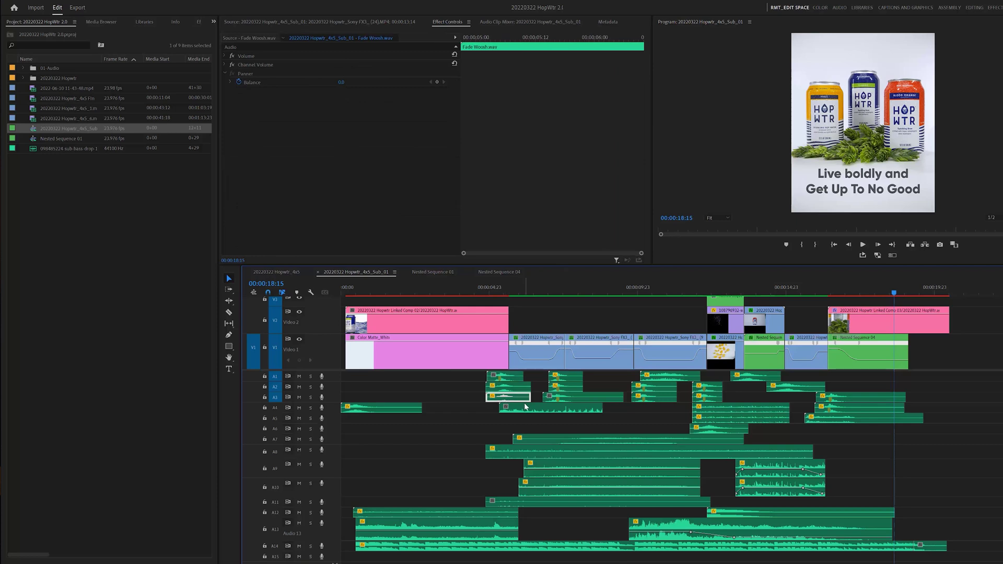
{"action": "left_click", "coordinate": [563, 377]}
{"action": "left_click", "coordinate": [662, 293]}
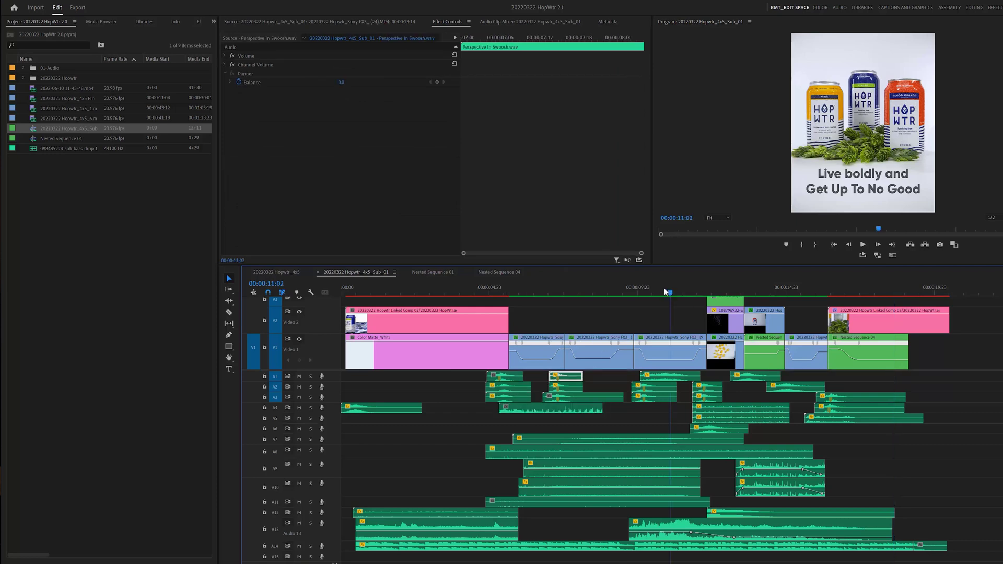
{"action": "mouse_move", "coordinate": [669, 292]}
{"action": "left_mouse_down"}
{"action": "mouse_move", "coordinate": [654, 295]}
{"action": "mouse_move", "coordinate": [682, 294]}
{"action": "mouse_move", "coordinate": [673, 302]}
{"action": "left_mouse_up"}
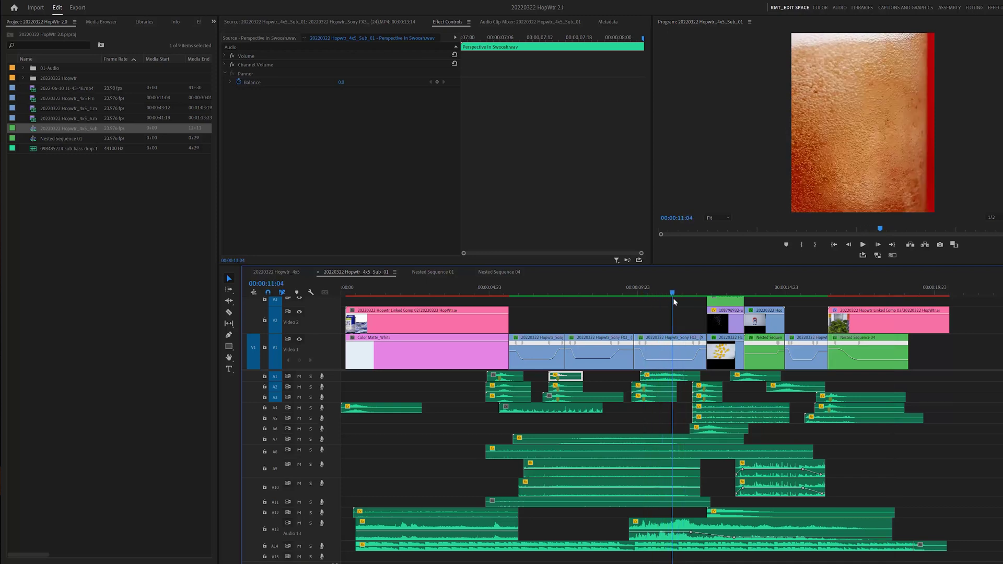
{"action": "left_click", "coordinate": [688, 529]}
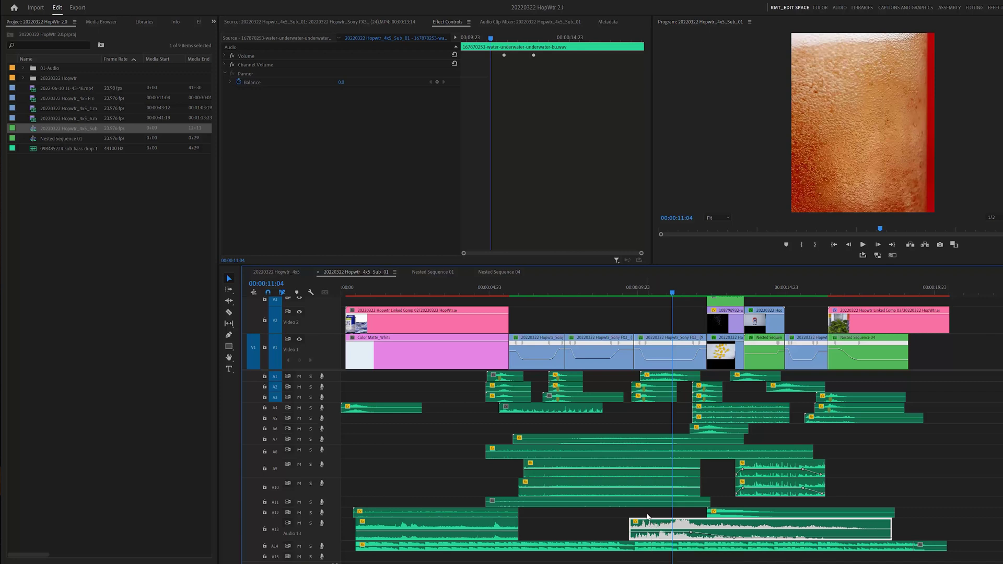
{"action": "left_click", "coordinate": [673, 296]}
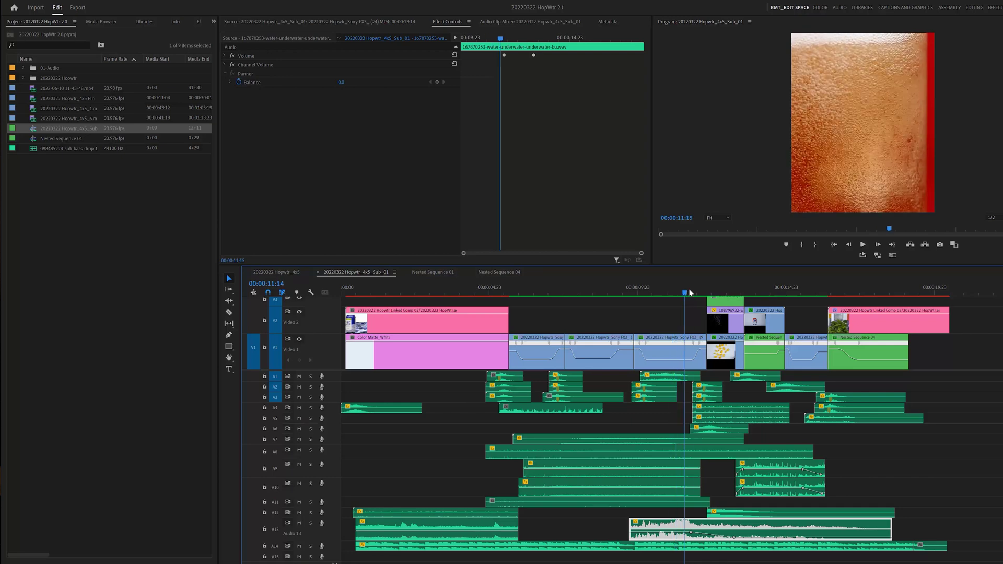